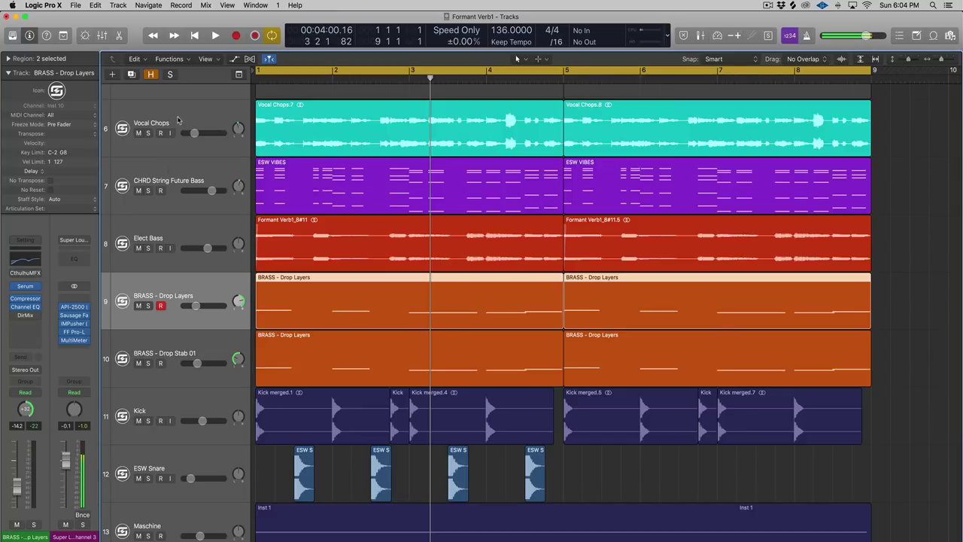
# - Play the song from the start while selecting the Vocal Chops and MIC tracks
pyautogui.click(178, 119)
pyautogui.press('space')
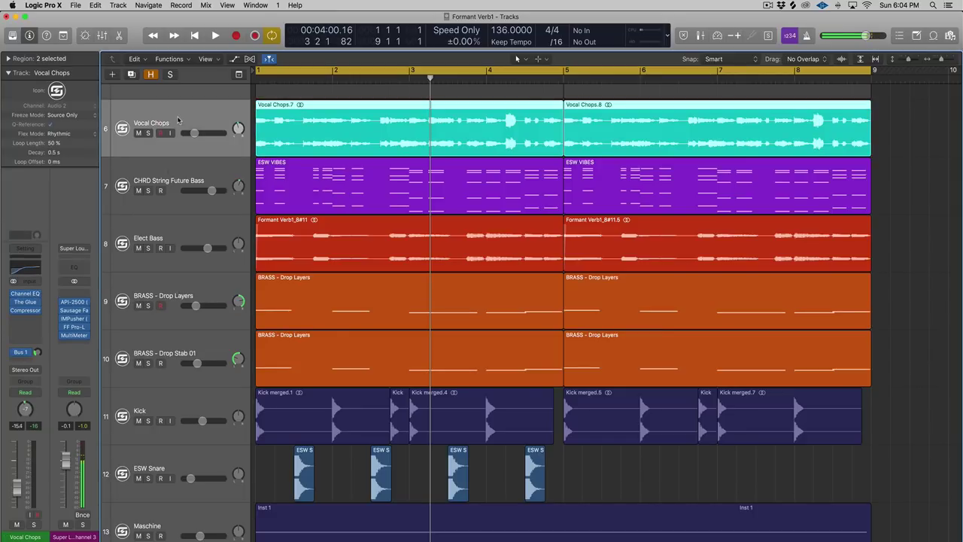
pyautogui.scroll(-3, 329, 328)
pyautogui.click(173, 476)
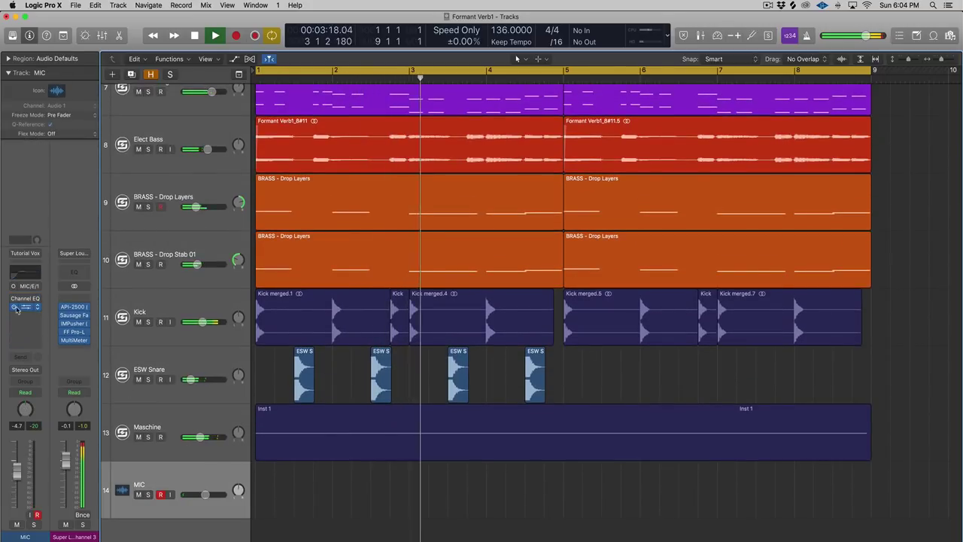
pyautogui.scroll(4, 308, 291)
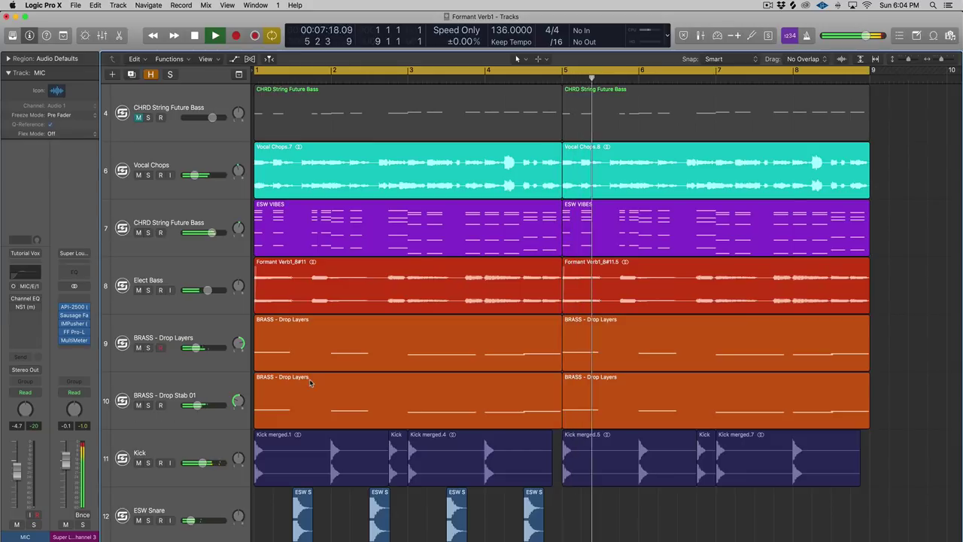
pyautogui.press('space')
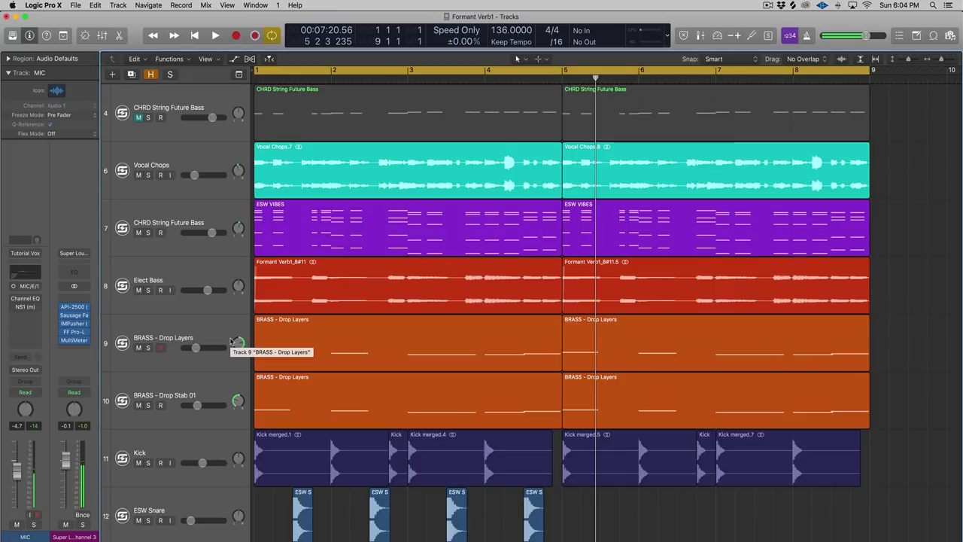
# - Solo the Vocal Chops track and audition it from bar 1
pyautogui.click(181, 160)
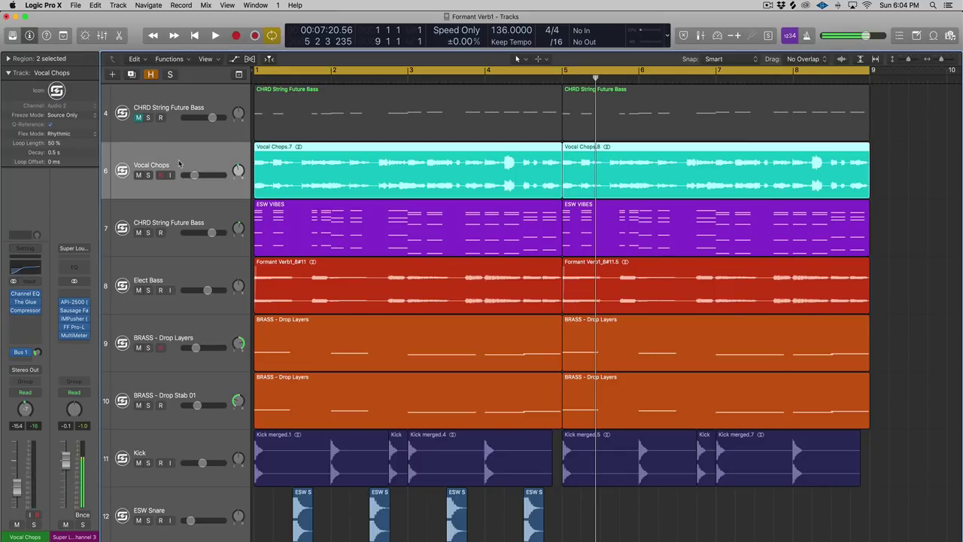
pyautogui.hotkey('ctrl', 's')
pyautogui.press('Return')
pyautogui.press('space')
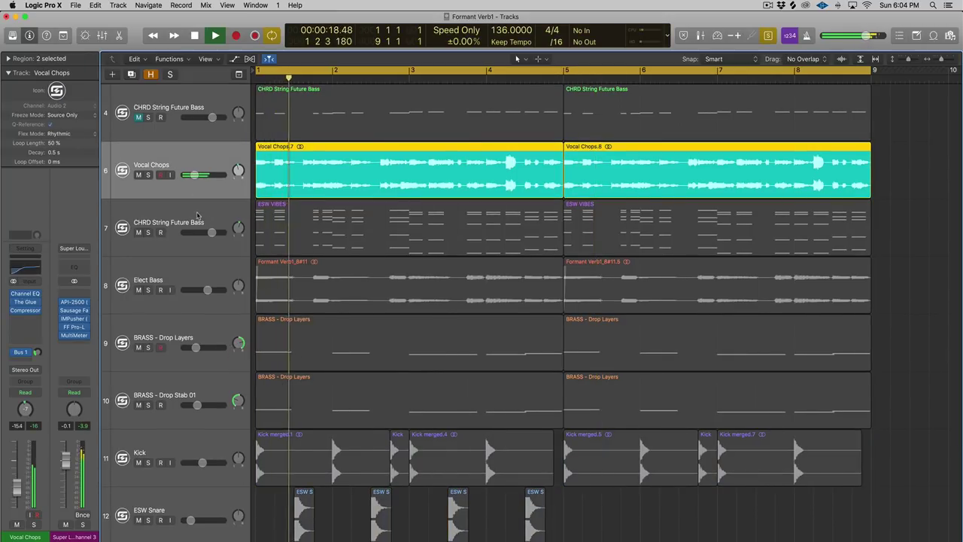
pyautogui.press('space')
# - Audition the CHRD String Future Bass and Elect Bass tracks from bar 1
pyautogui.click(197, 222)
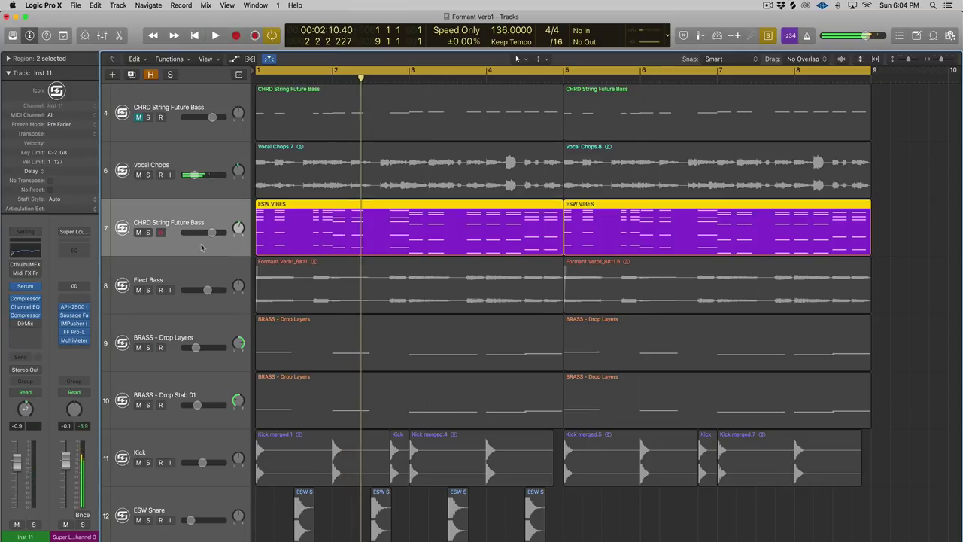
pyautogui.press('Return')
pyautogui.press('space')
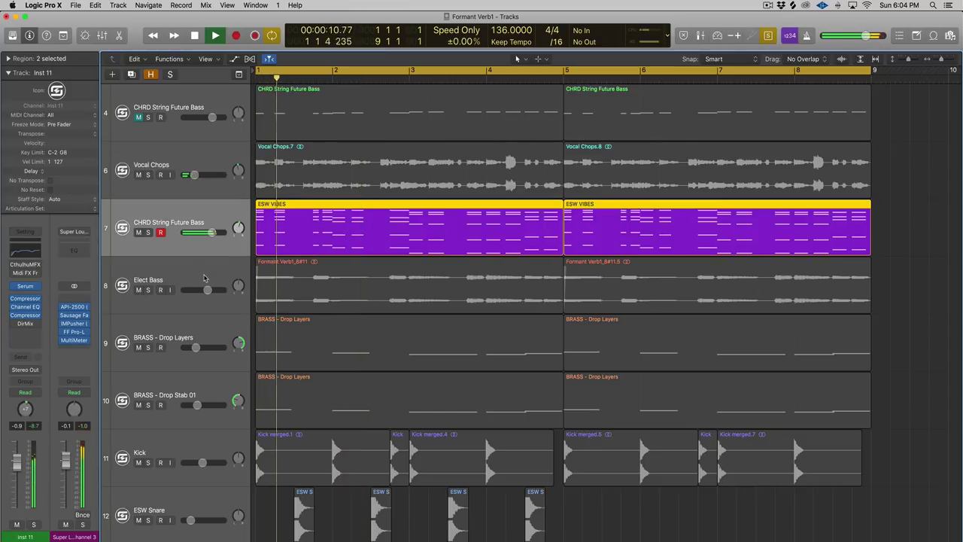
pyautogui.press('space')
pyautogui.click(205, 288)
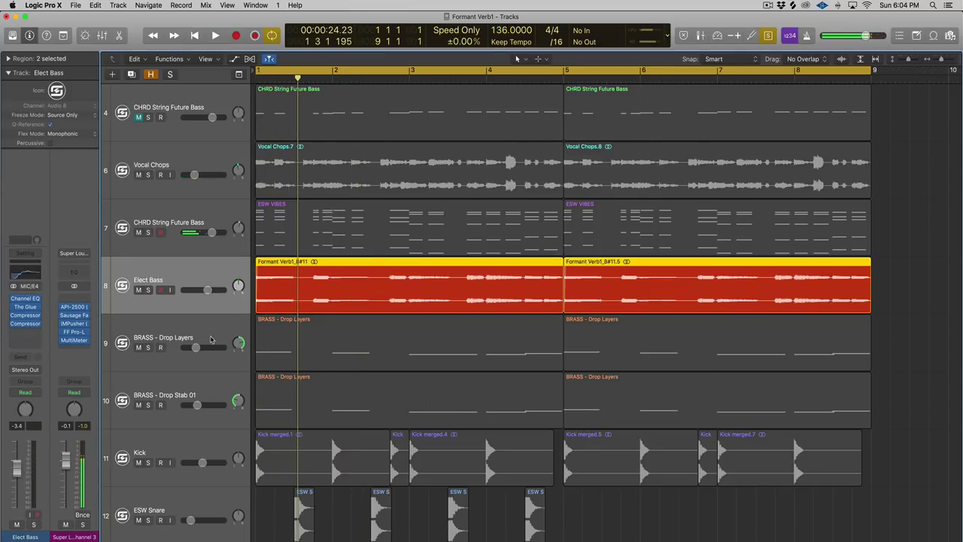
pyautogui.press('Return')
pyautogui.press('space')
# - Audition the BRASS Drop Layers and Drop Stab 01 tracks, then turn solo off
pyautogui.click(210, 350)
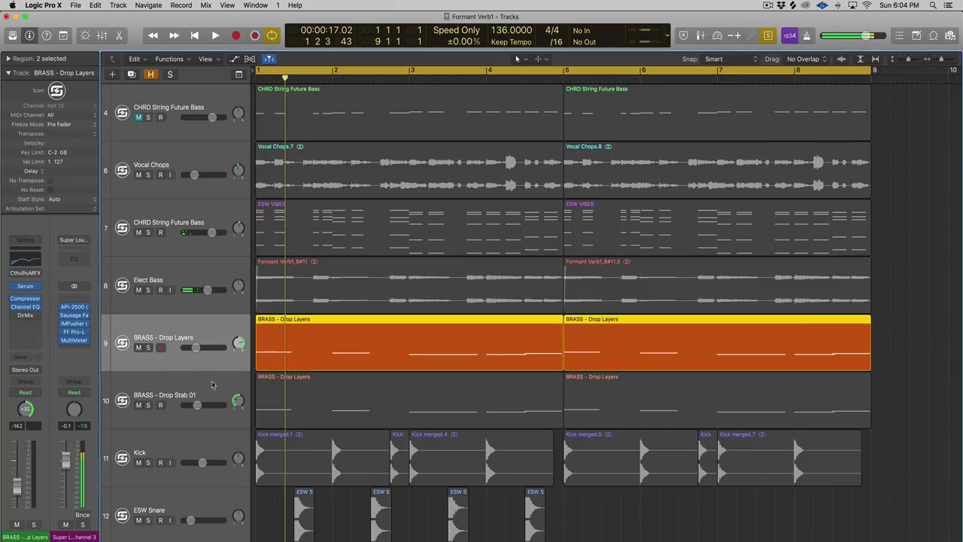
pyautogui.keyDown('shift'); pyautogui.click(211, 385); pyautogui.keyUp('shift')
pyautogui.press('Return')
pyautogui.press('space')
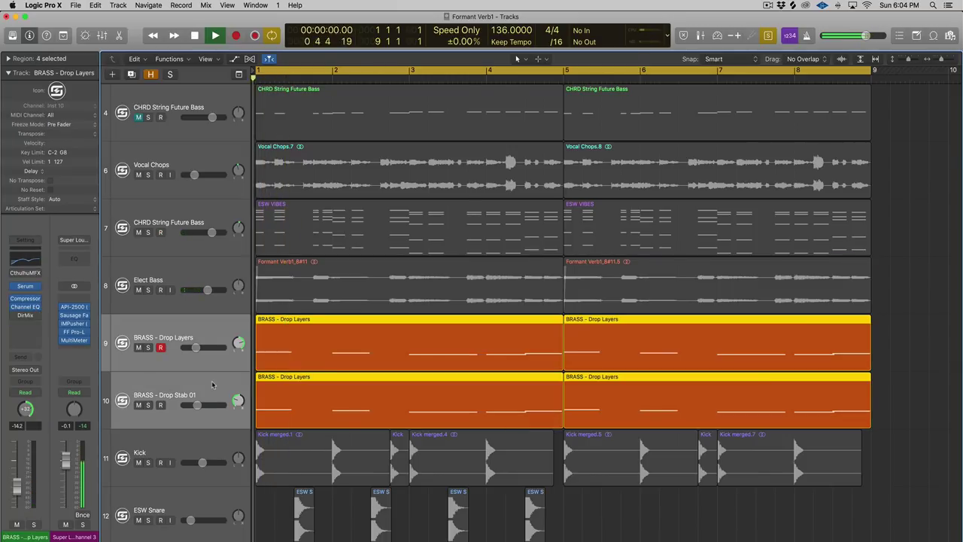
pyautogui.press('space')
pyautogui.hotkey('ctrl', 's')
# - Open the MultiMeter on Super Loud Channel 3, then close it
pyautogui.scroll(-1, 170, 194)
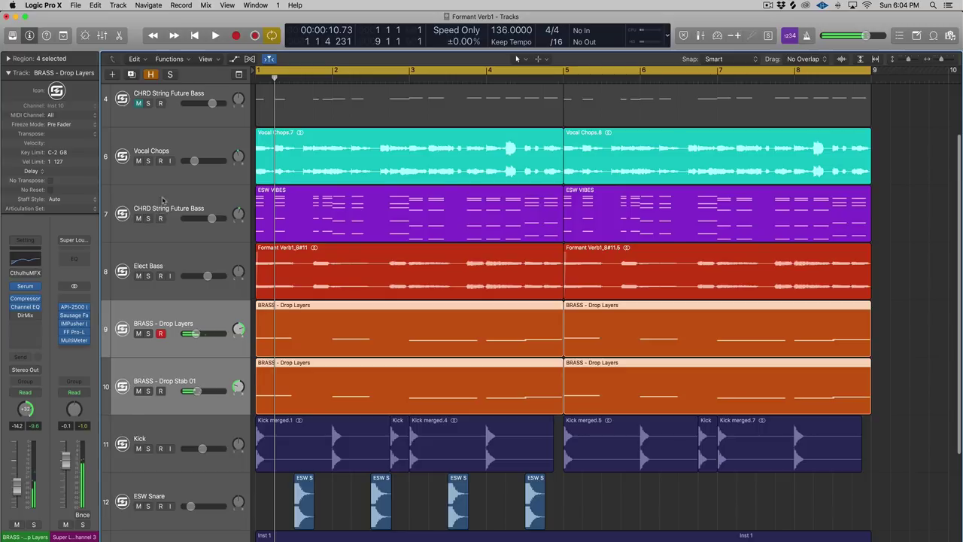
pyautogui.click(172, 193)
pyautogui.click(178, 147)
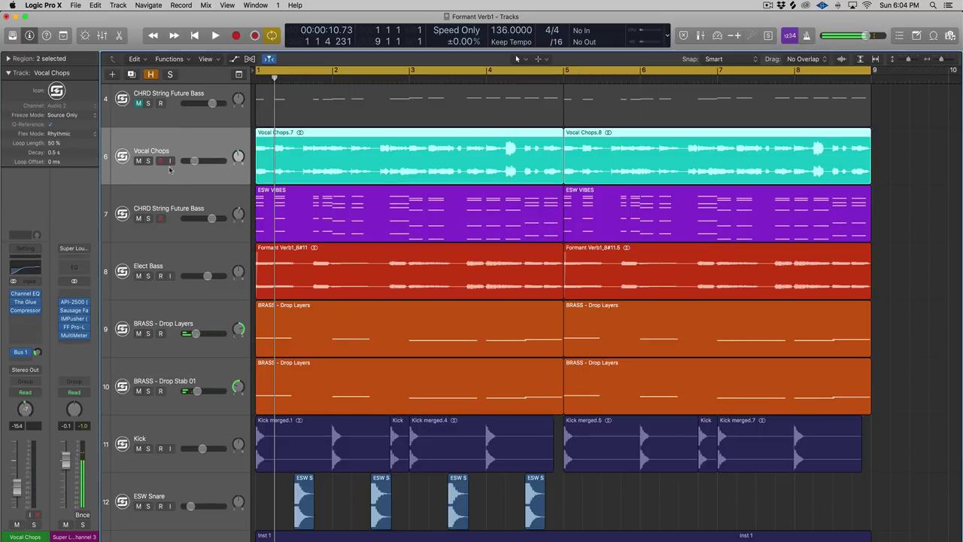
pyautogui.click(74, 336)
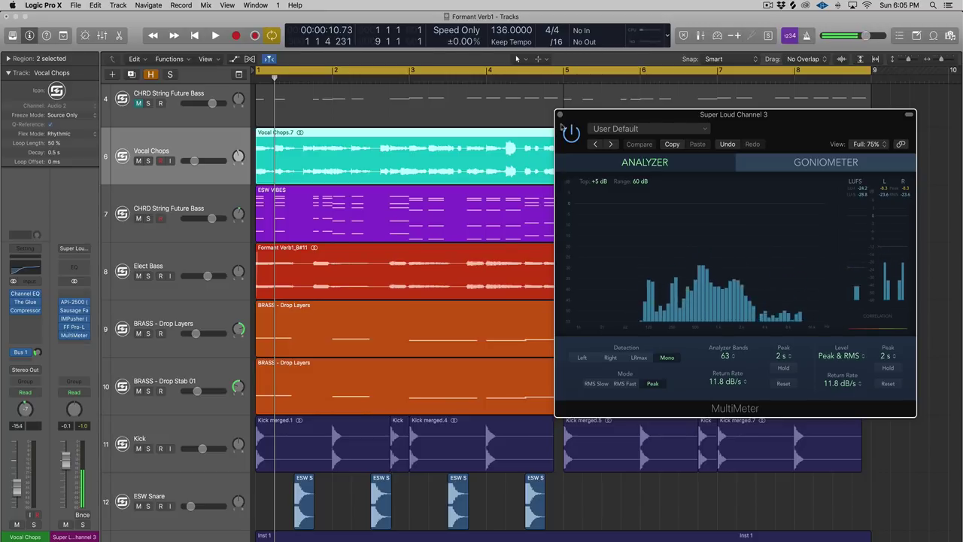
pyautogui.press('super+w')
# - Insert a stereo Direction Mixer on the CHRD String Future Bass channel (Inst 11)
pyautogui.click(151, 209)
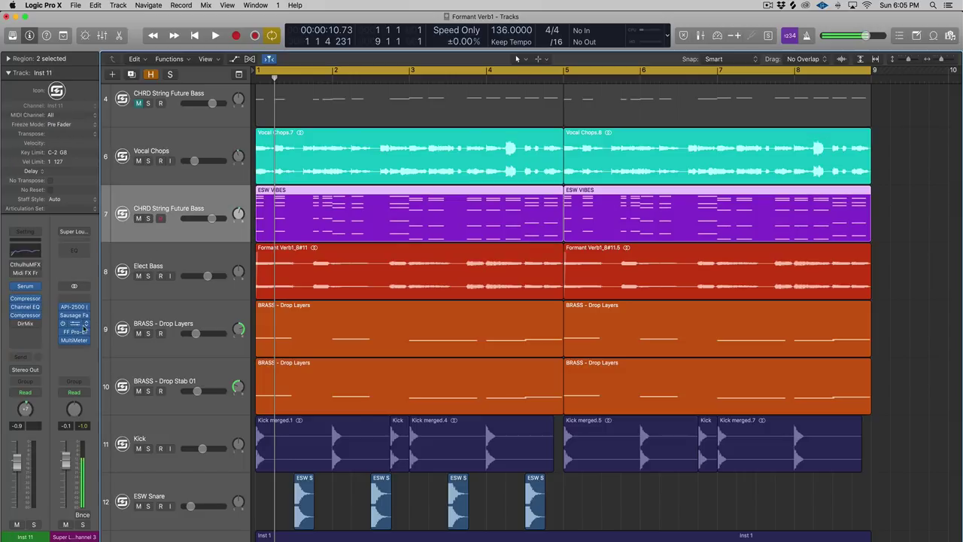
pyautogui.click(25, 331)
pyautogui.moveTo(30, 462)
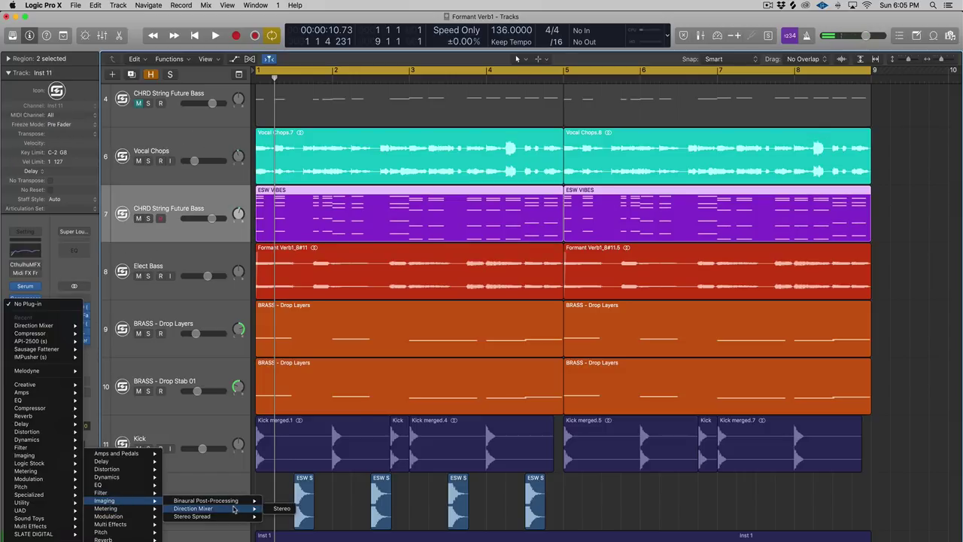
pyautogui.click(279, 510)
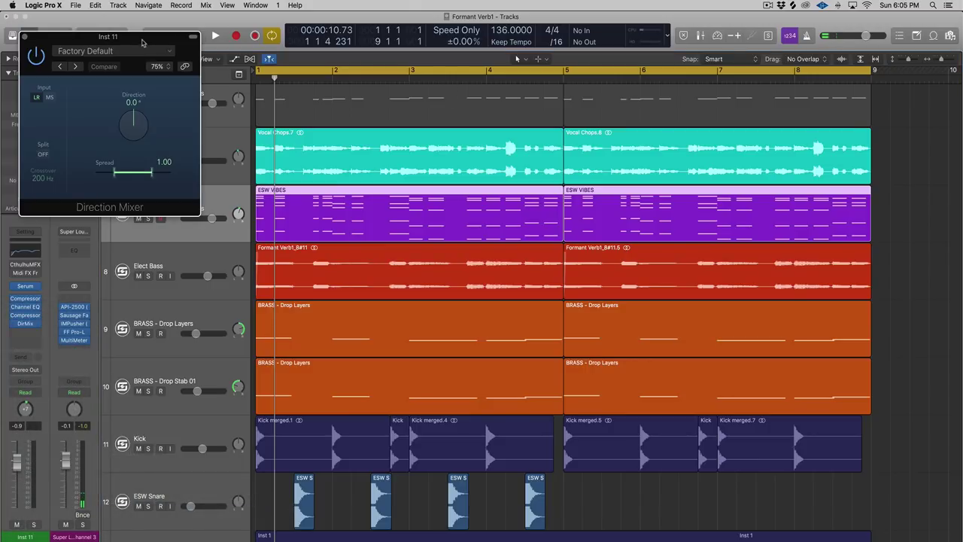
pyautogui.moveTo(134, 41); pyautogui.dragTo(572, 176)
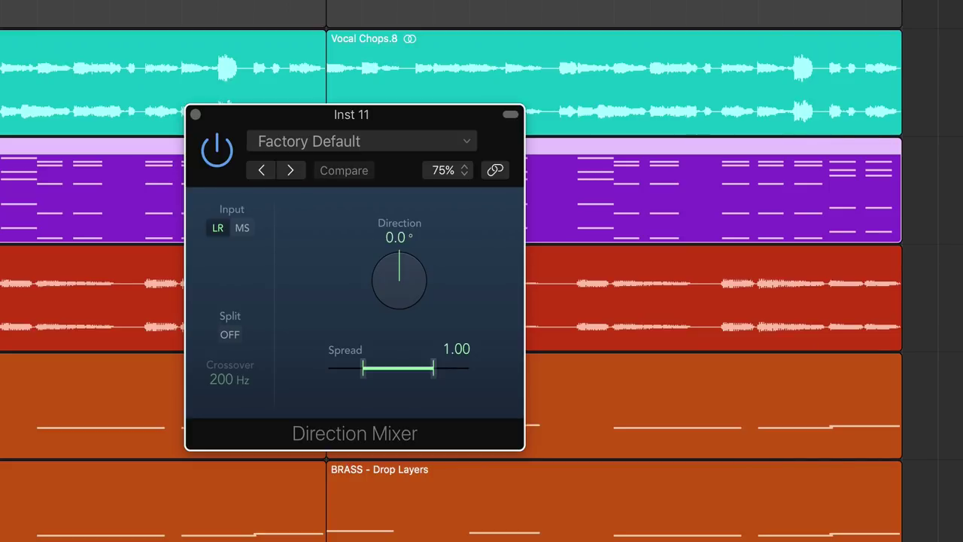
# - Solo the chord track and check it against the MultiMeter during playback
pyautogui.hotkey('ctrl', 's')
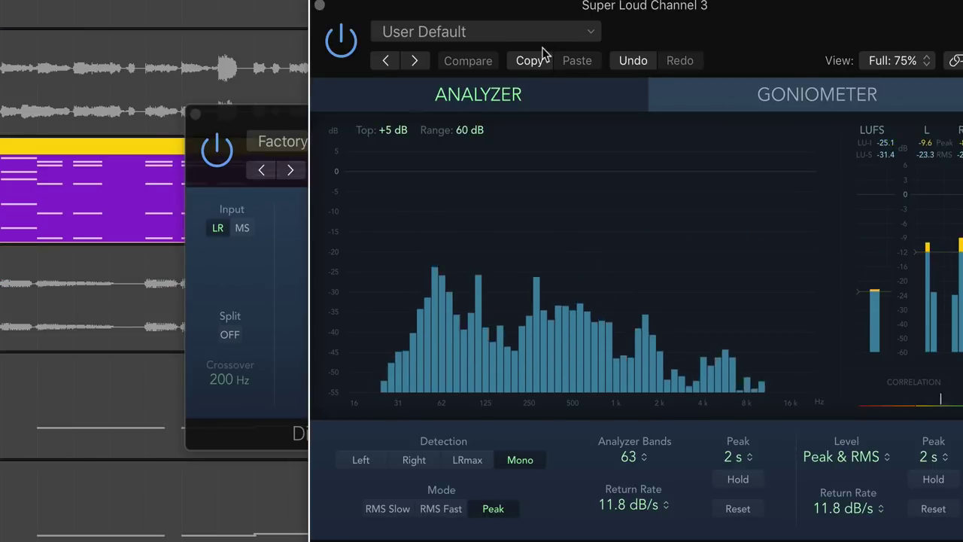
pyautogui.moveTo(400, 21); pyautogui.dragTo(138, 22)
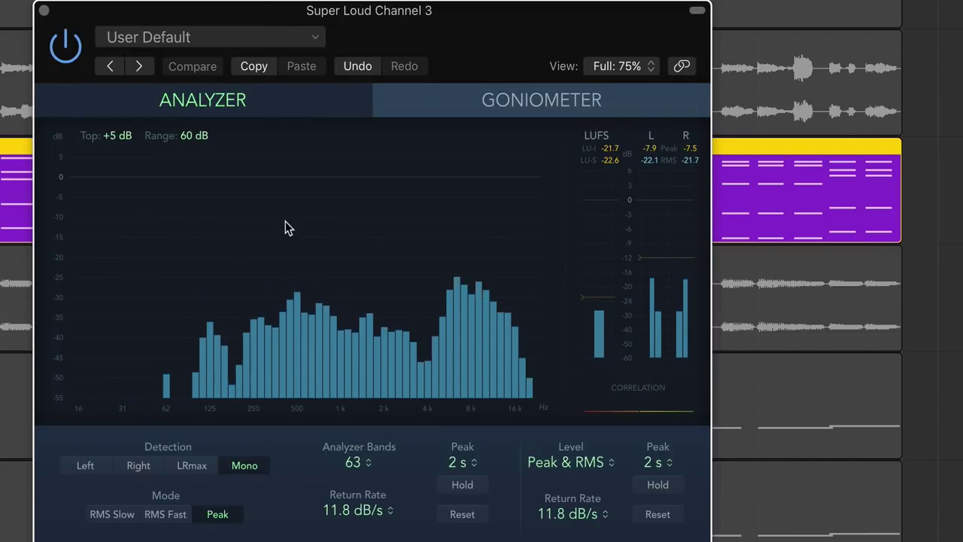
pyautogui.press('space')
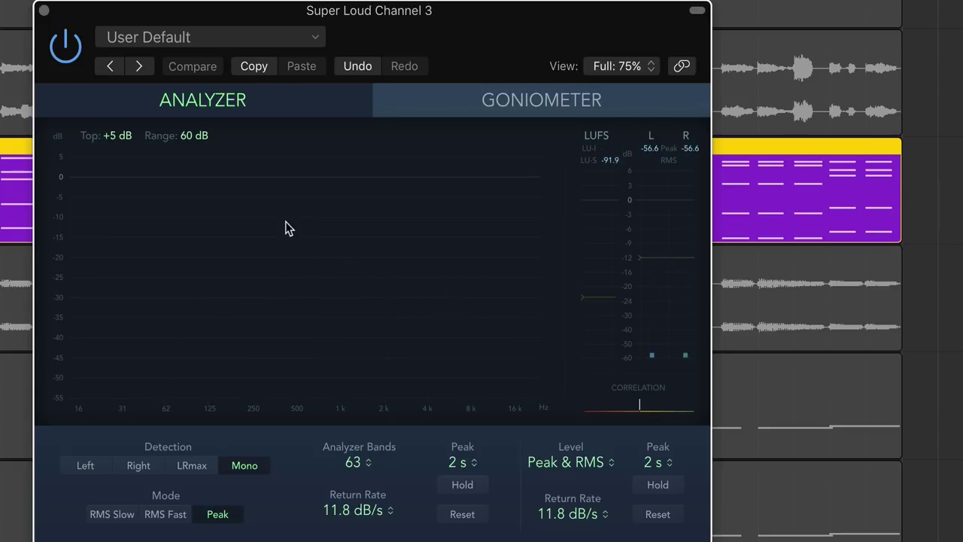
pyautogui.press('space')
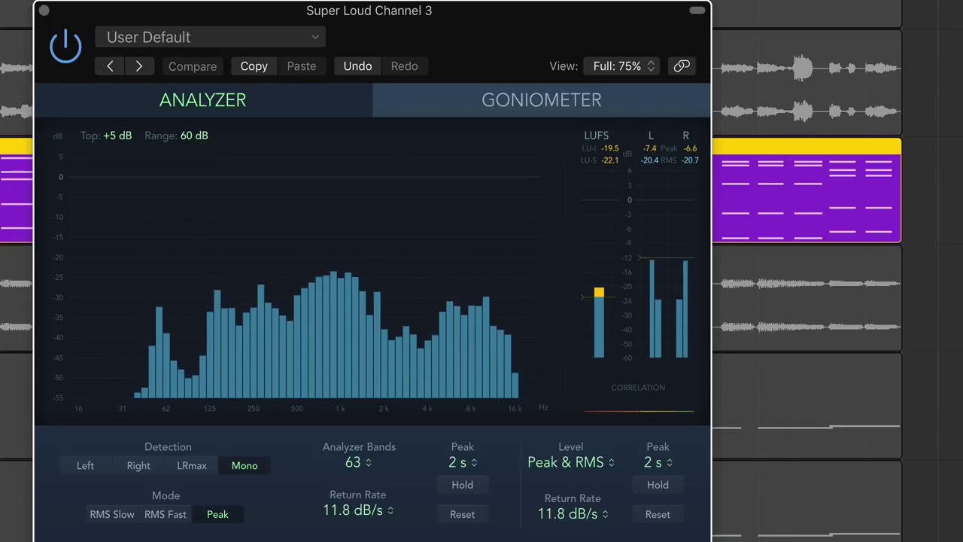
pyautogui.click(44, 10)
# - Turn on Split in the Direction Mixer, then play from bar 1 and bypass to compare
pyautogui.moveTo(243, 112); pyautogui.dragTo(0, 116)
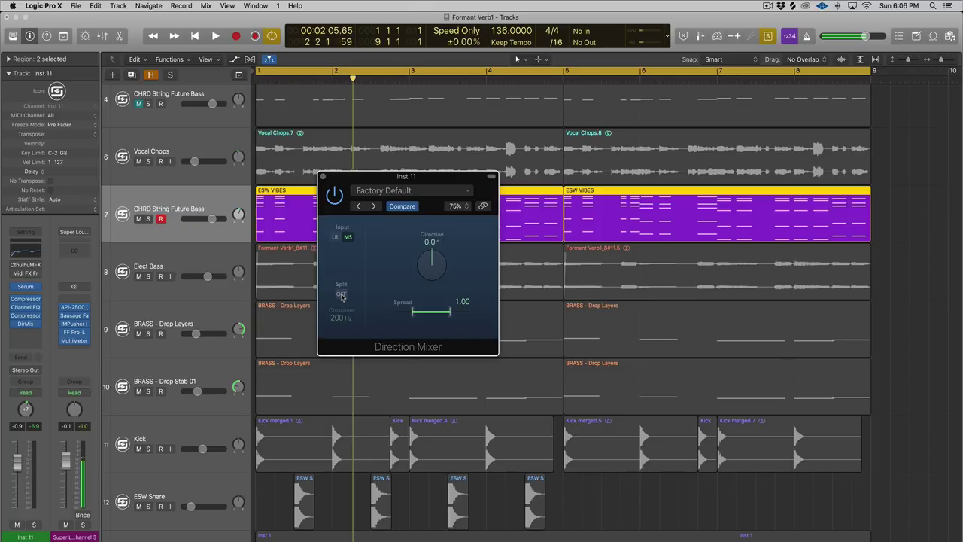
pyautogui.click(341, 295)
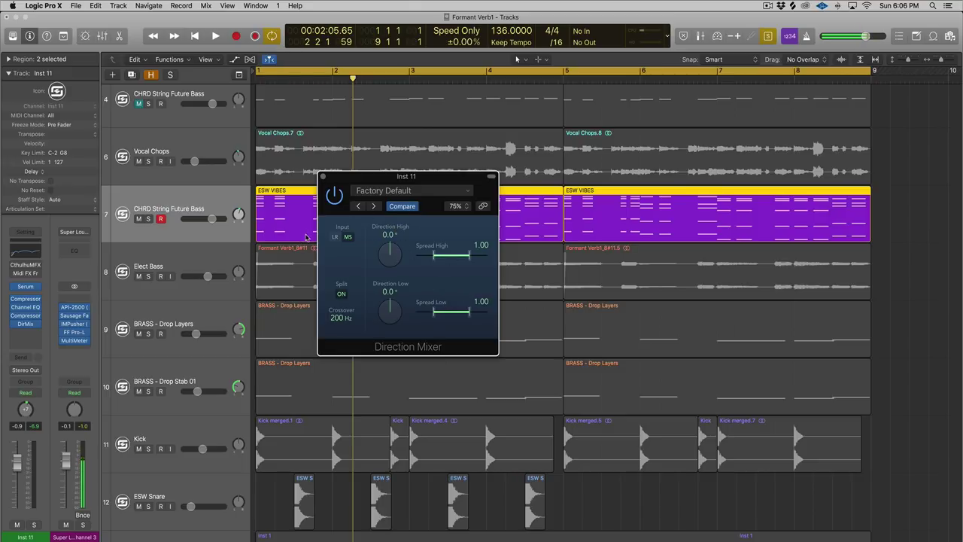
pyautogui.hotkey('shift', 'space')
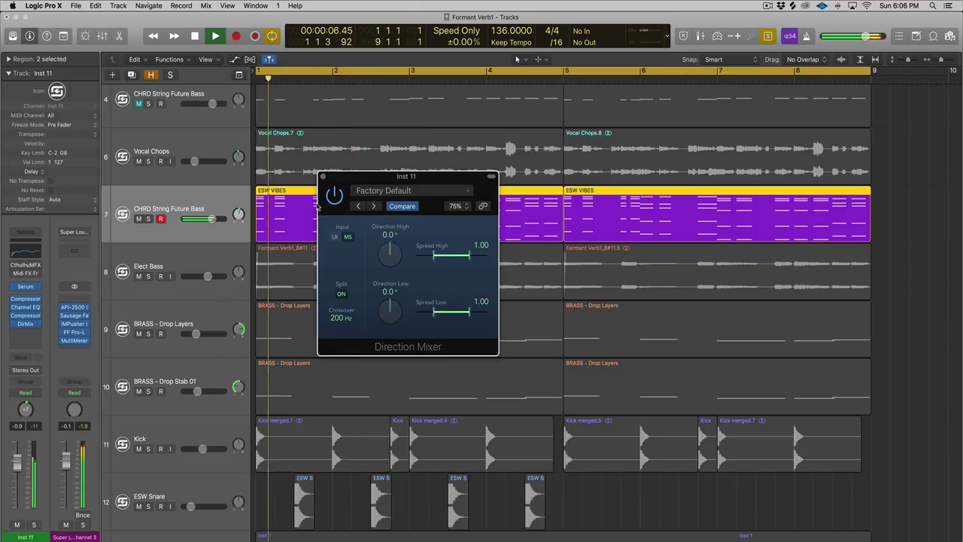
pyautogui.click(334, 194)
# - Reopen the MultiMeter, stop playback, and drag Spread Low down to 0.00
pyautogui.click(73, 340)
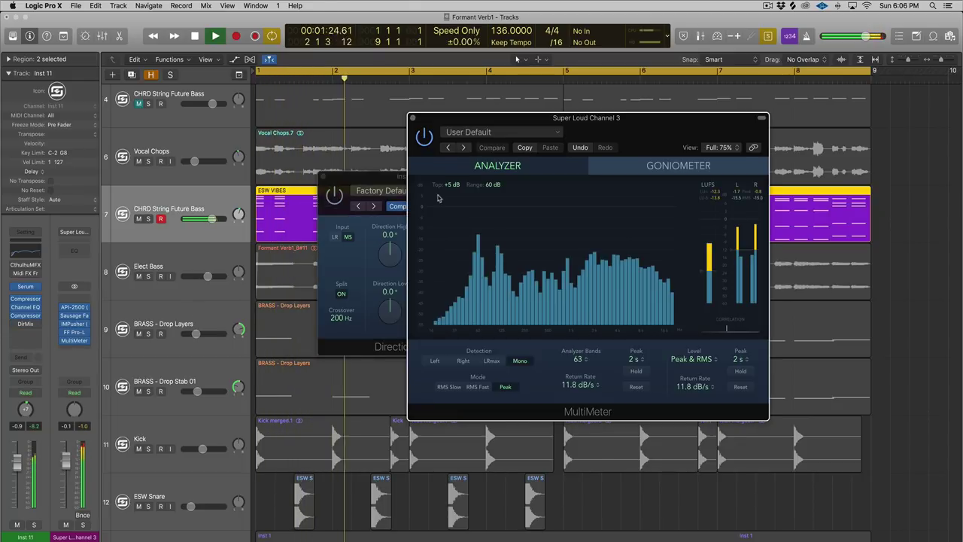
pyautogui.click(332, 197)
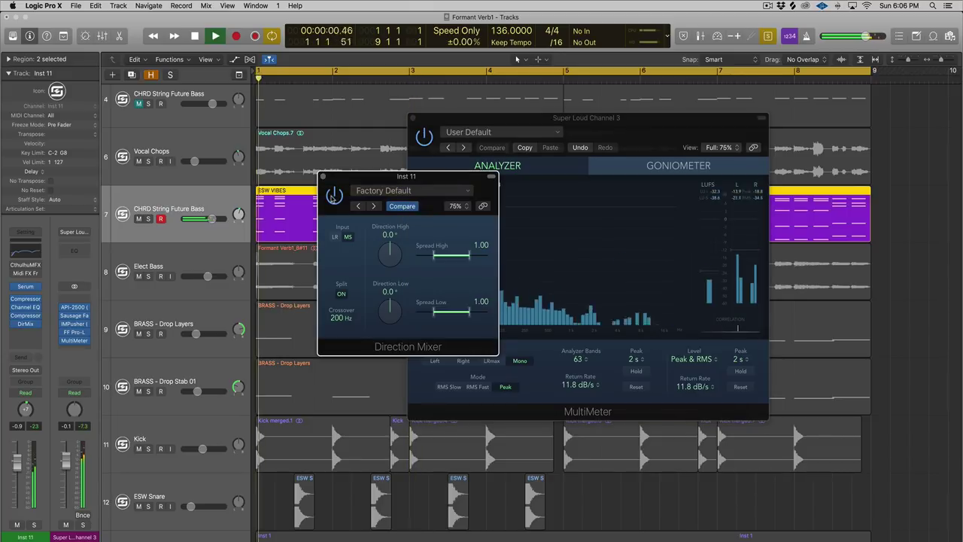
pyautogui.press('space')
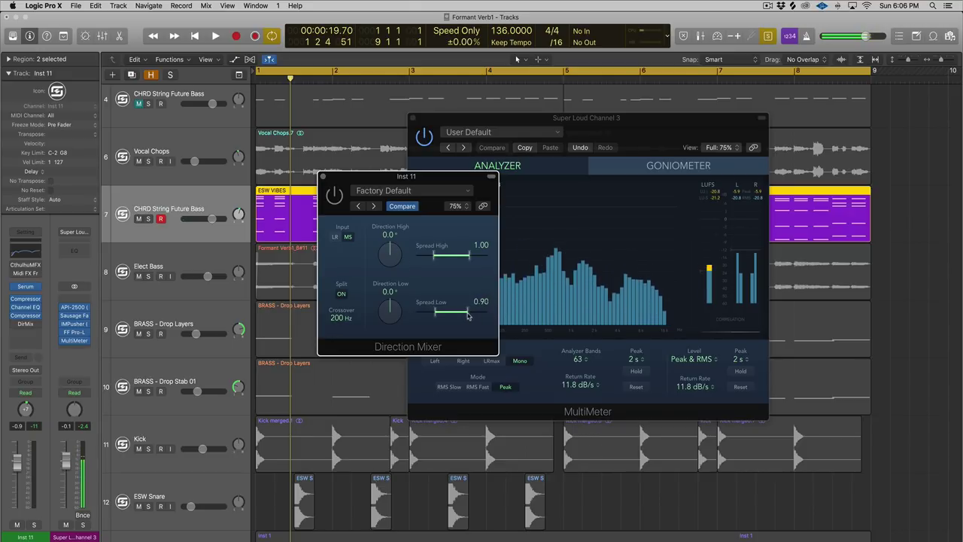
pyautogui.moveTo(468, 315); pyautogui.dragTo(370, 331)
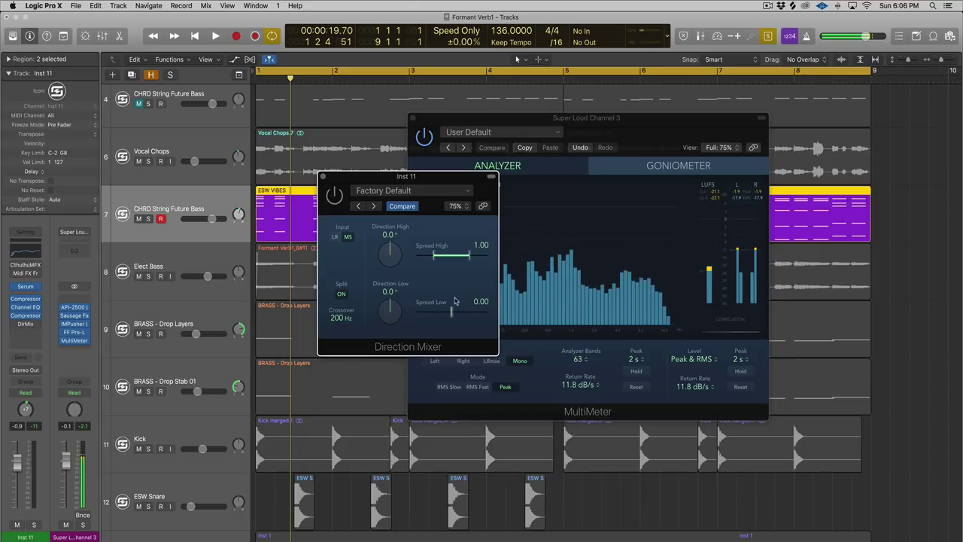
# - Audition the chord track while toggling the Direction Mixer bypass to compare
pyautogui.press('space')
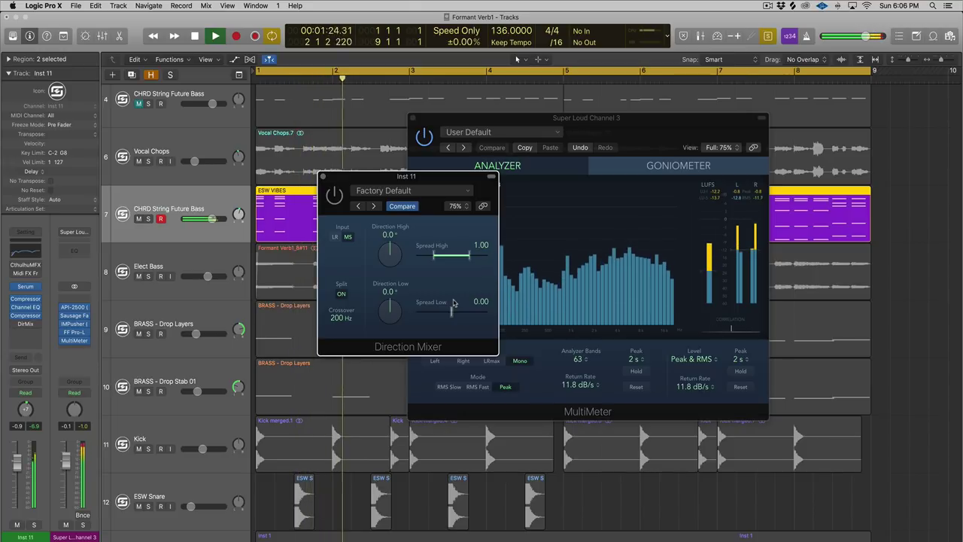
pyautogui.press('space')
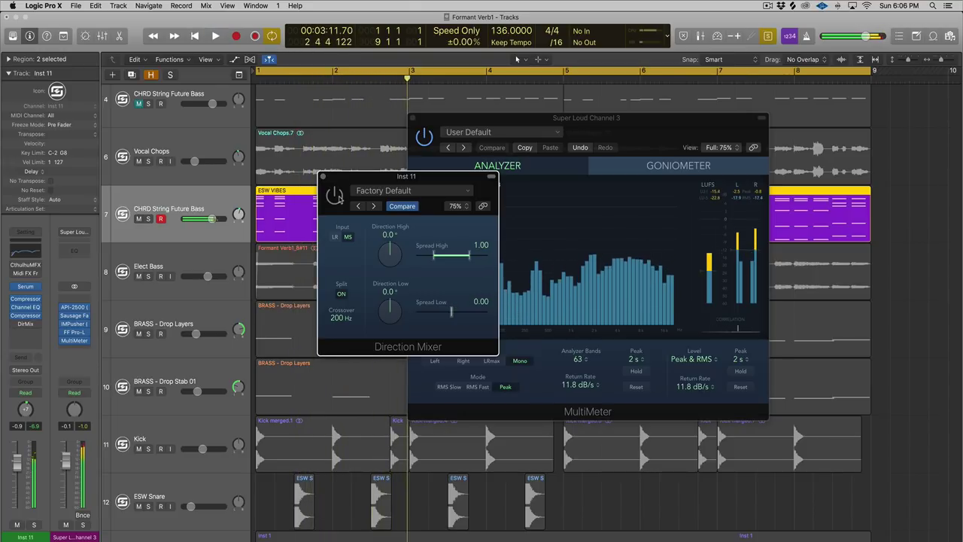
pyautogui.click(334, 195)
pyautogui.press('space')
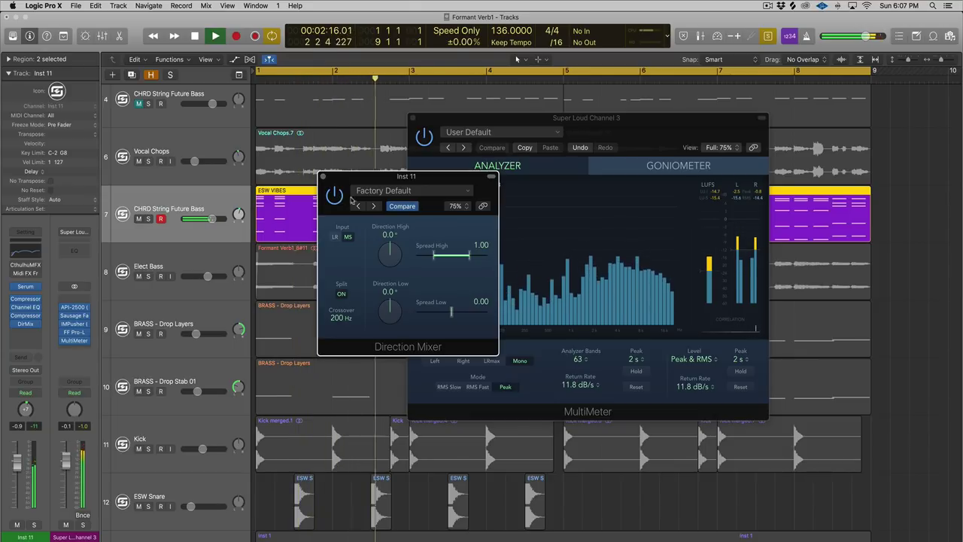
pyautogui.press('space')
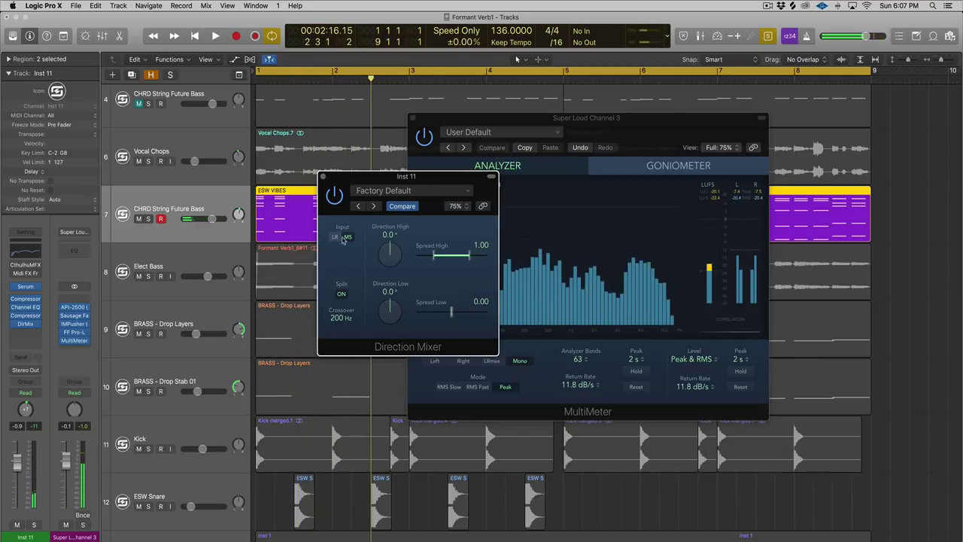
pyautogui.click(335, 196)
# - Turn the Direction Mixer back on during playback and raise Spread Low slightly
pyautogui.press('space')
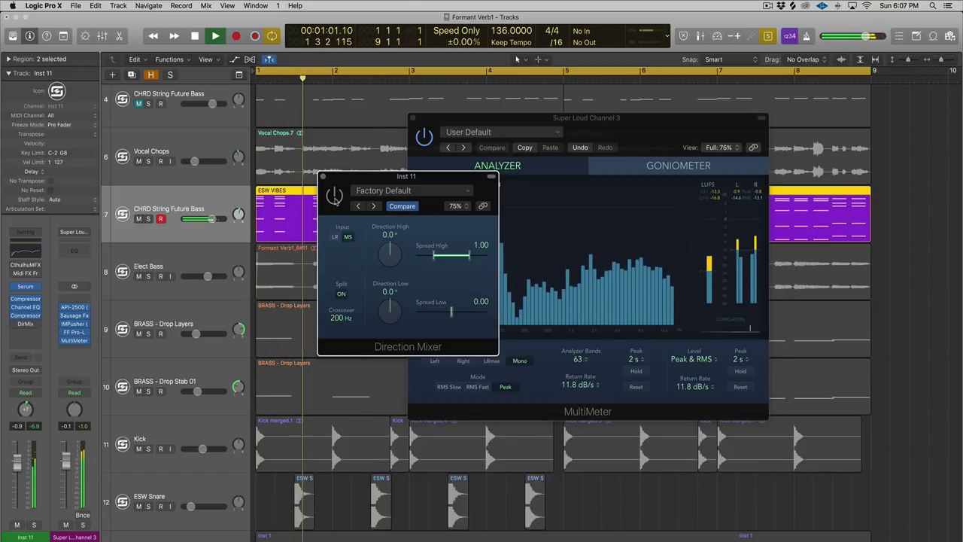
pyautogui.press('space')
pyautogui.click(335, 196)
pyautogui.press('space')
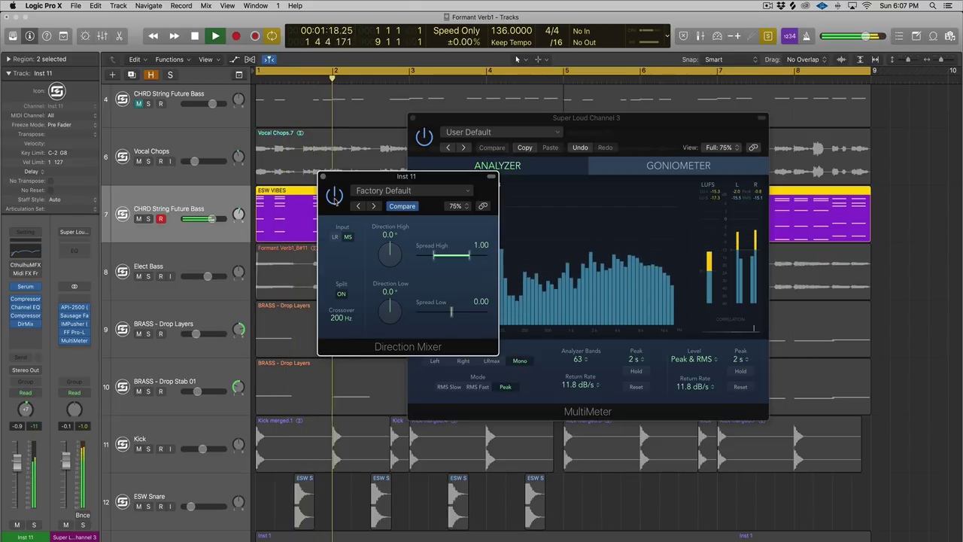
pyautogui.press('space')
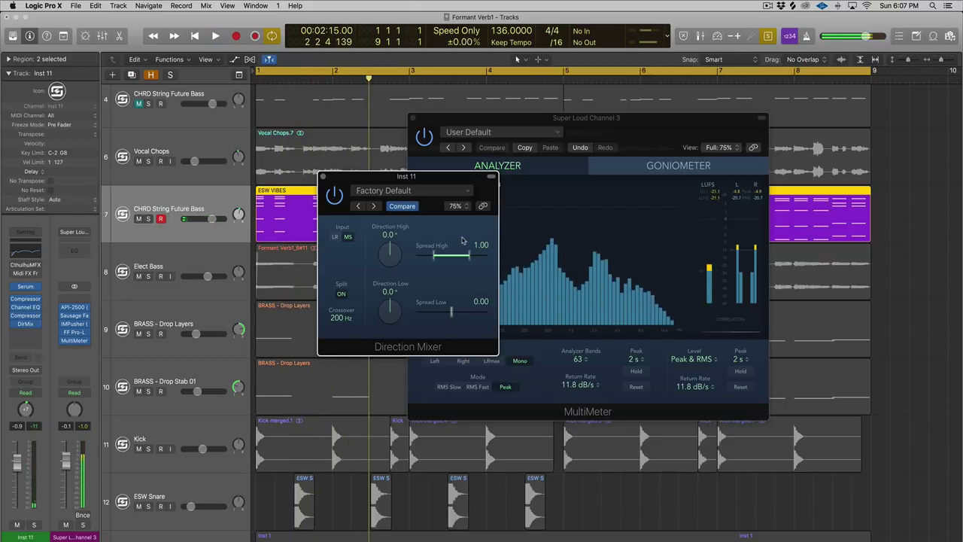
pyautogui.click(452, 313)
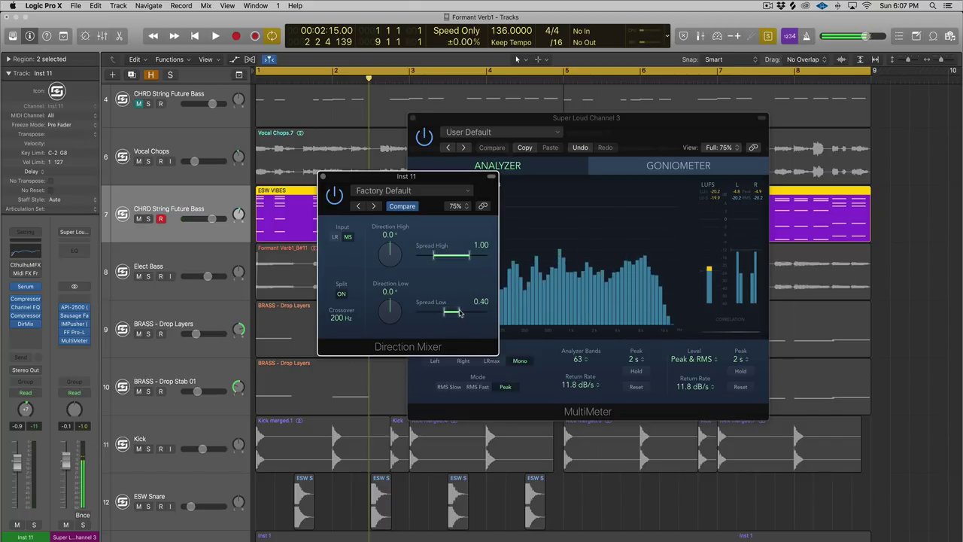
# - Lower the crossover to 100 Hz and pull Spread Low down to 0.14 while playing
pyautogui.moveTo(342, 319); pyautogui.dragTo(340, 322)
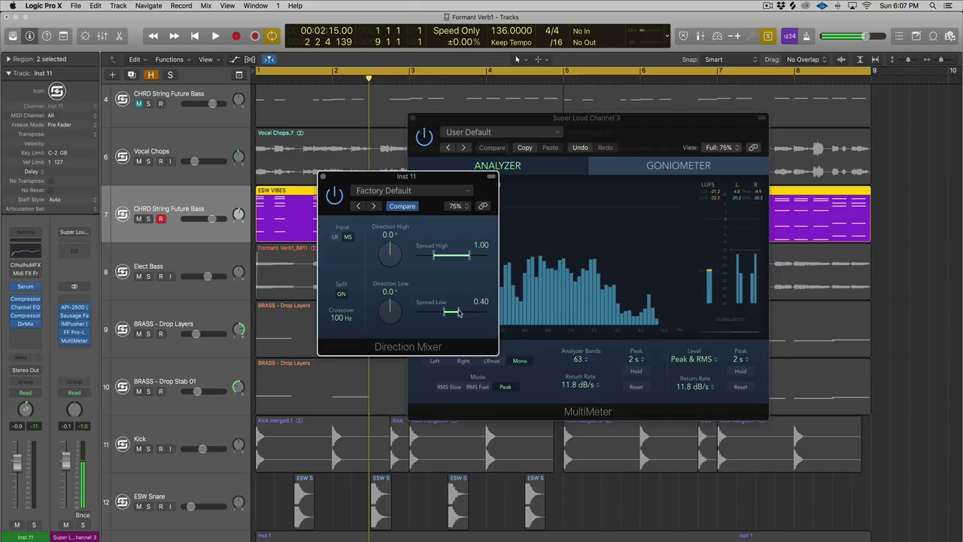
pyautogui.press('space')
pyautogui.moveTo(459, 312); pyautogui.dragTo(456, 310)
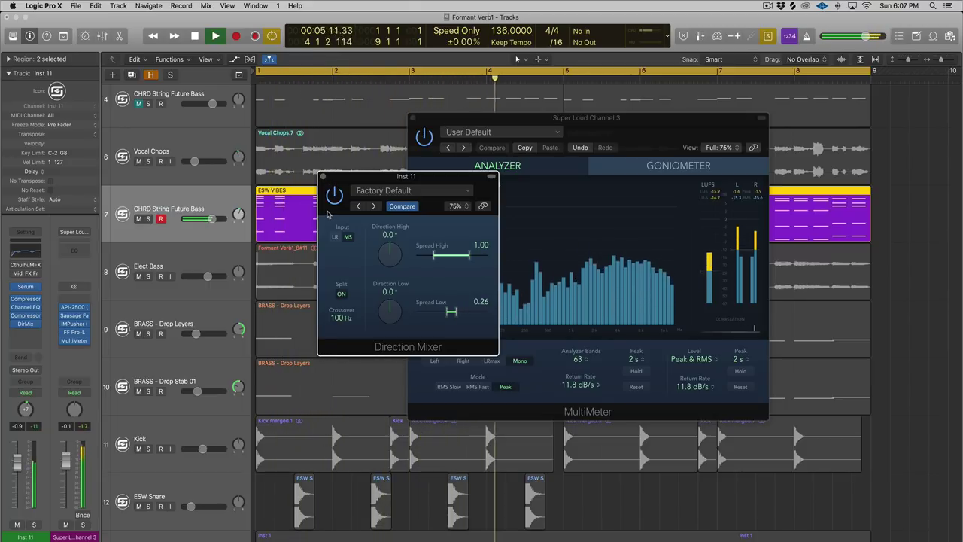
pyautogui.press('space')
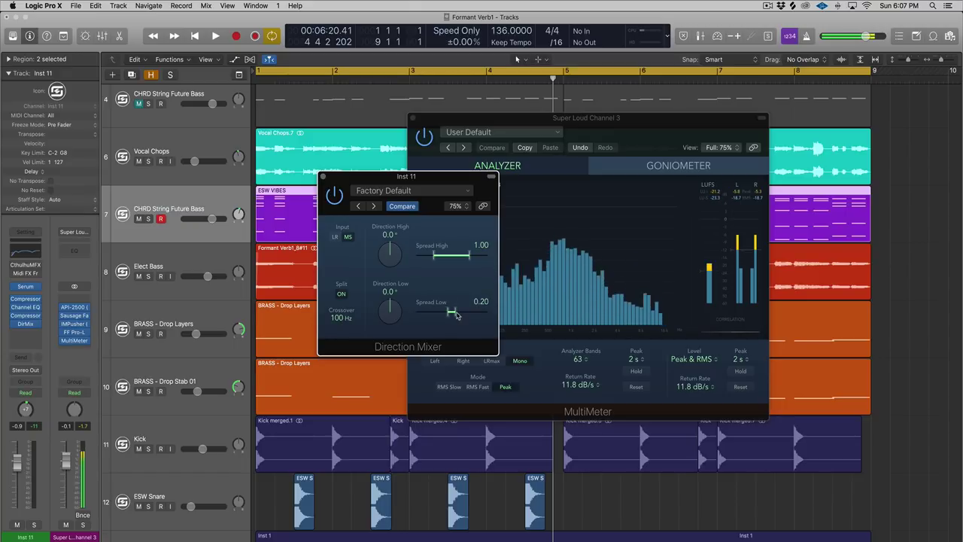
pyautogui.press('space')
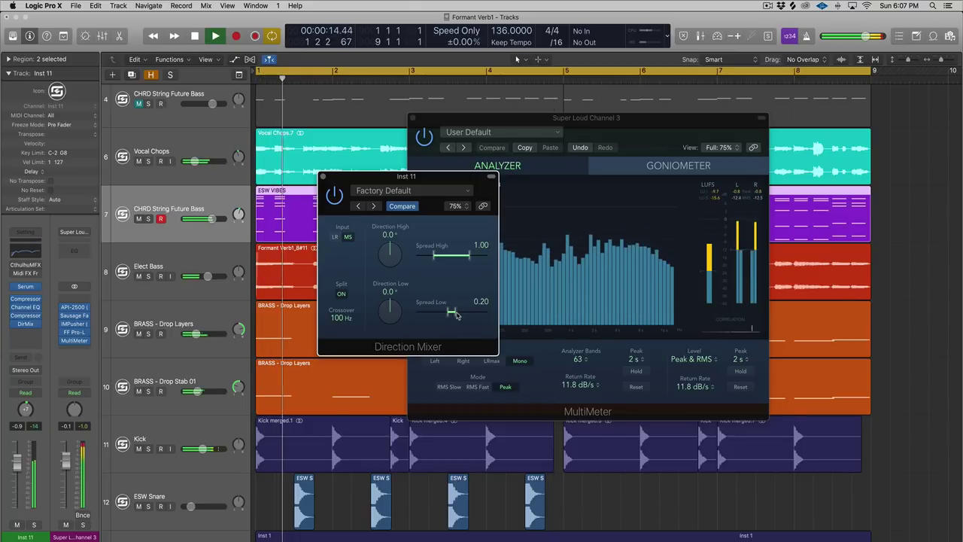
pyautogui.moveTo(455, 314); pyautogui.dragTo(377, 315)
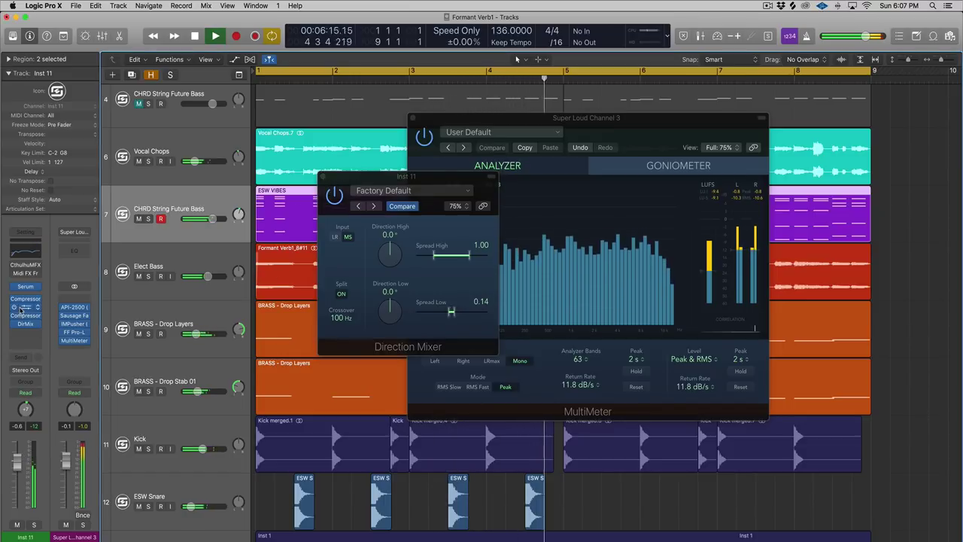
pyautogui.press('space')
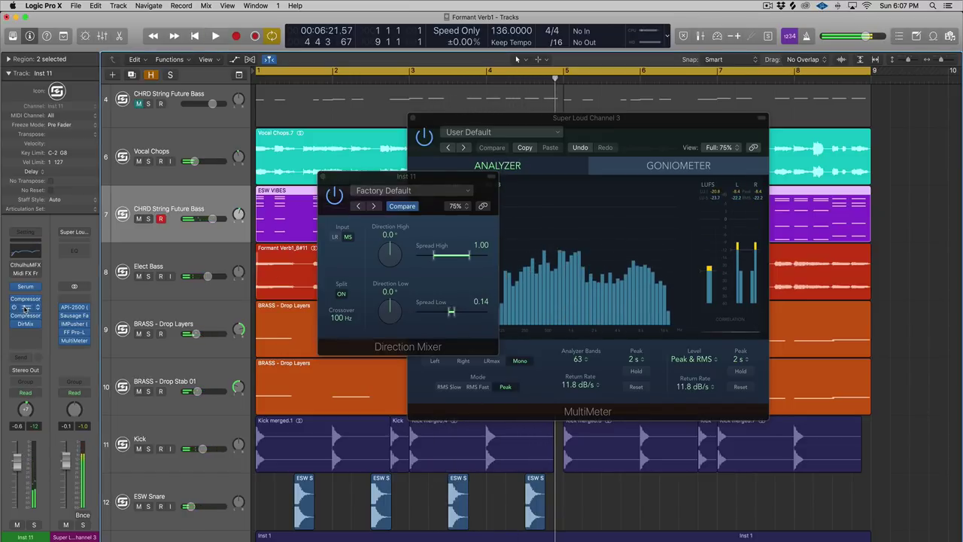
# - Add a Channel EQ copy after DirMix and pull its high-cut down to around 80 Hz
pyautogui.moveTo(28, 337); pyautogui.dragTo(26, 336)
pyautogui.click(27, 336)
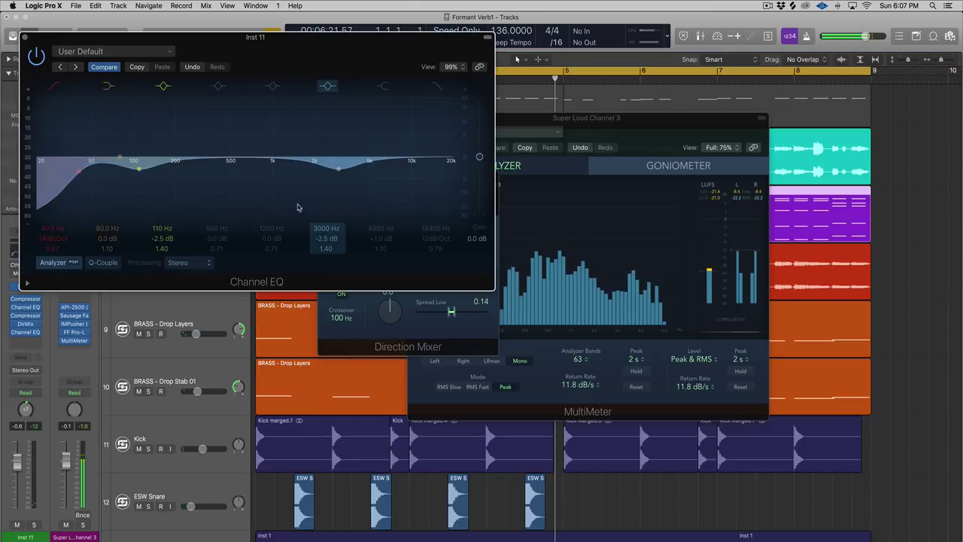
pyautogui.click(436, 85)
pyautogui.moveTo(435, 182); pyautogui.dragTo(64, 184)
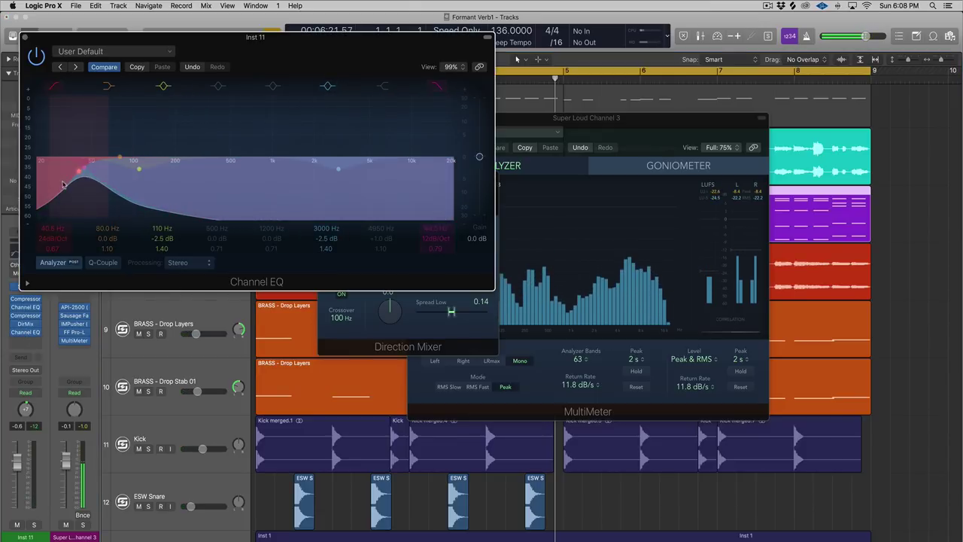
pyautogui.click(54, 91)
# - Reset the Channel EQ to defaults and lower its high-cut to about 74 Hz
pyautogui.click(113, 52)
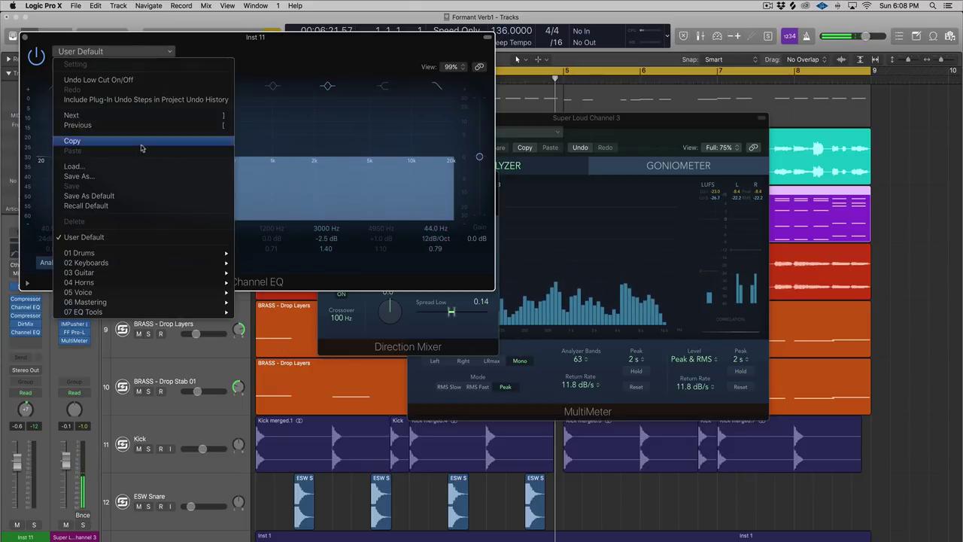
pyautogui.click(123, 205)
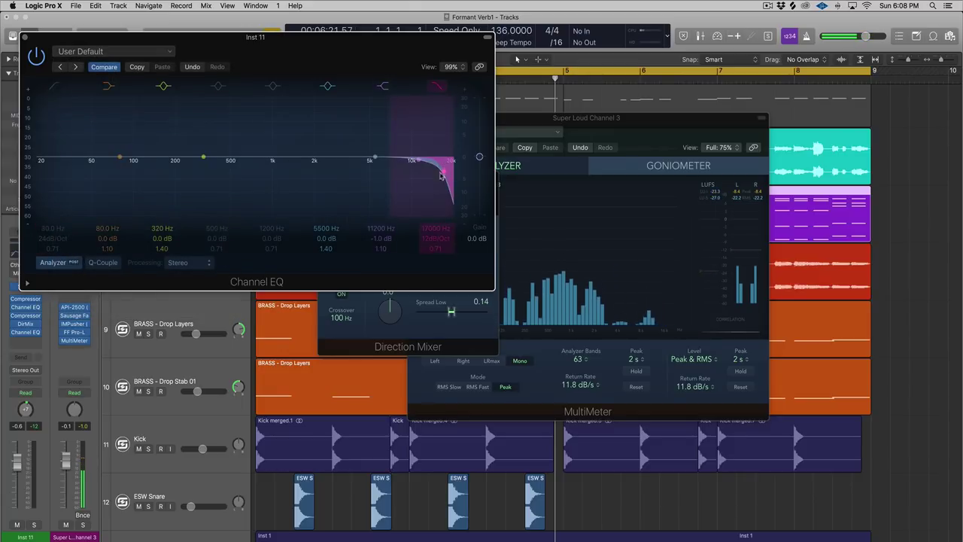
pyautogui.moveTo(430, 178); pyautogui.dragTo(133, 164)
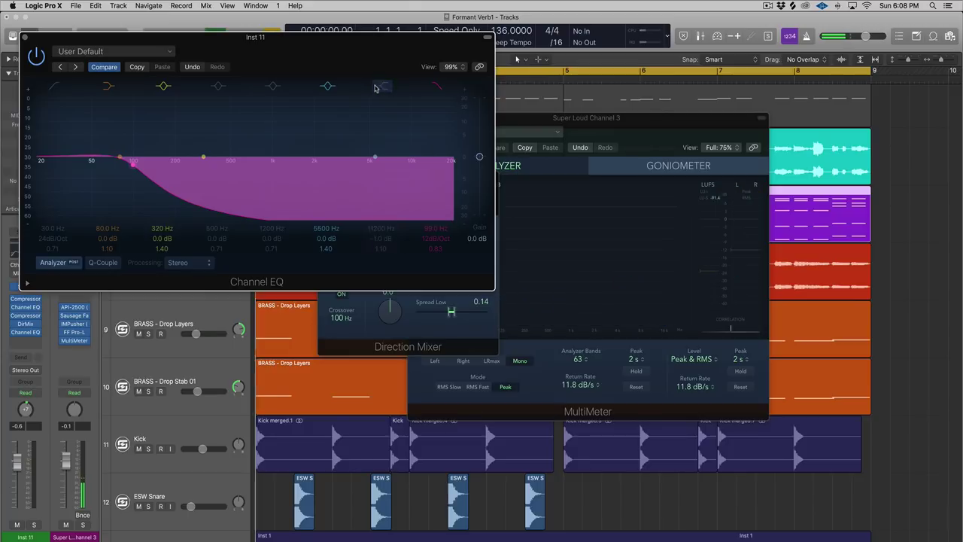
pyautogui.press('space')
pyautogui.moveTo(160, 42); pyautogui.dragTo(365, 58)
pyautogui.moveTo(338, 177); pyautogui.dragTo(334, 201)
pyautogui.click(519, 330)
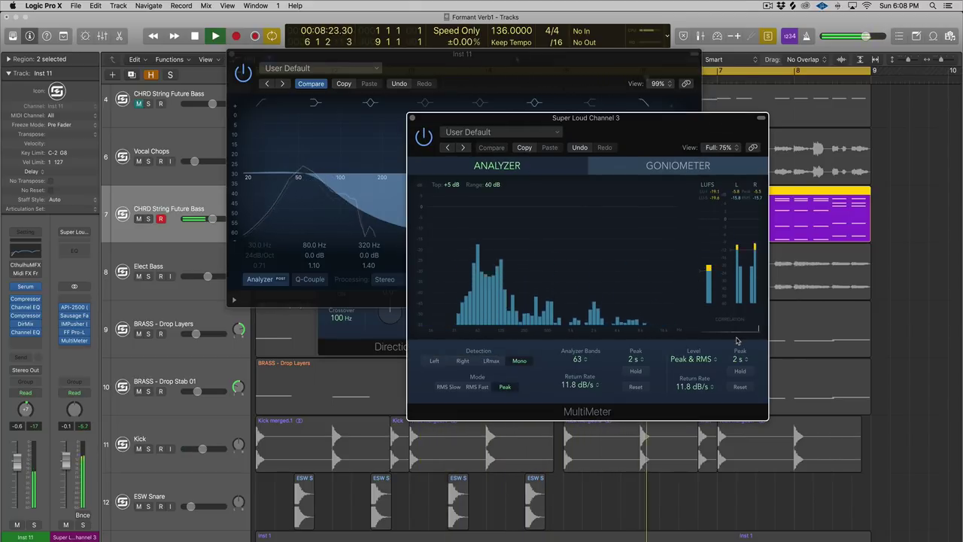
# - Check the MultiMeter low-end readings during playback, then close the MultiMeter and Channel EQ
pyautogui.press('space')
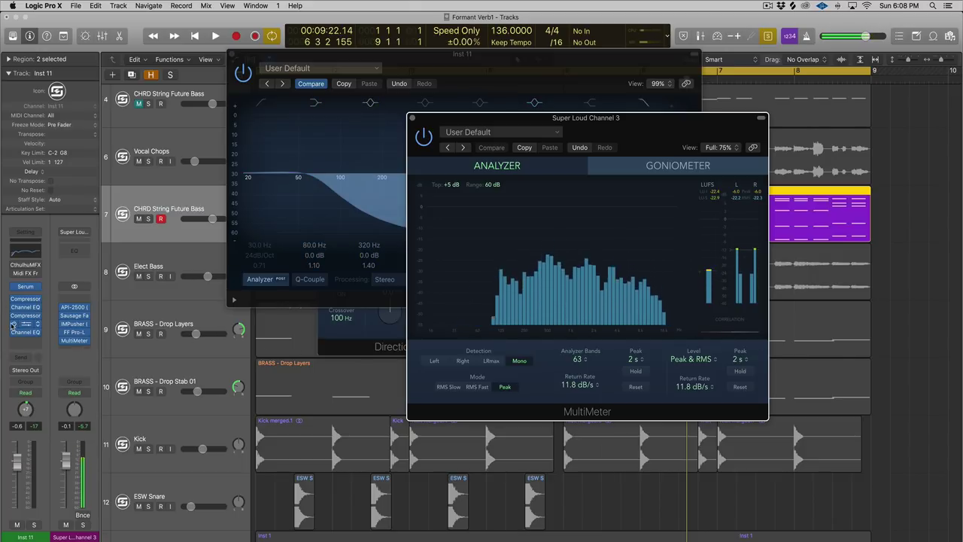
pyautogui.press('space')
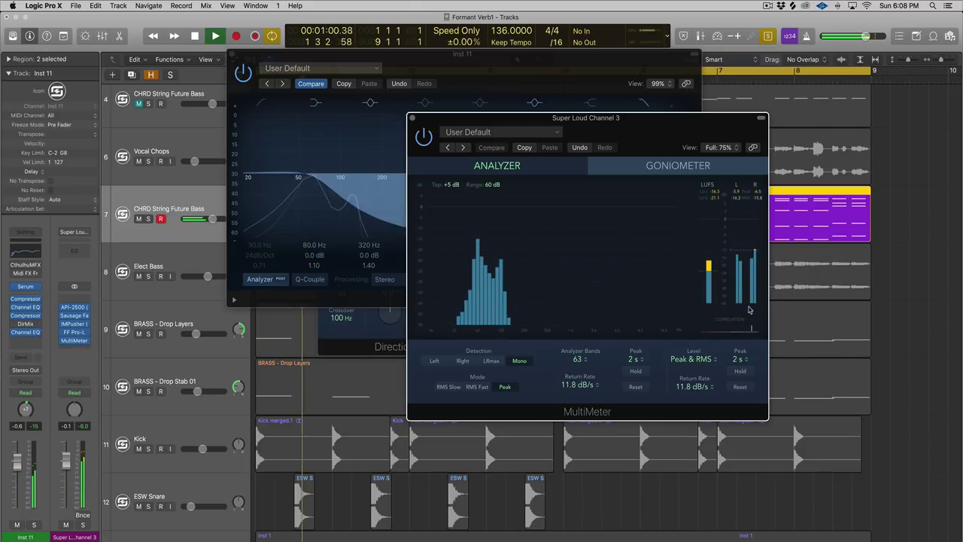
pyautogui.press('space')
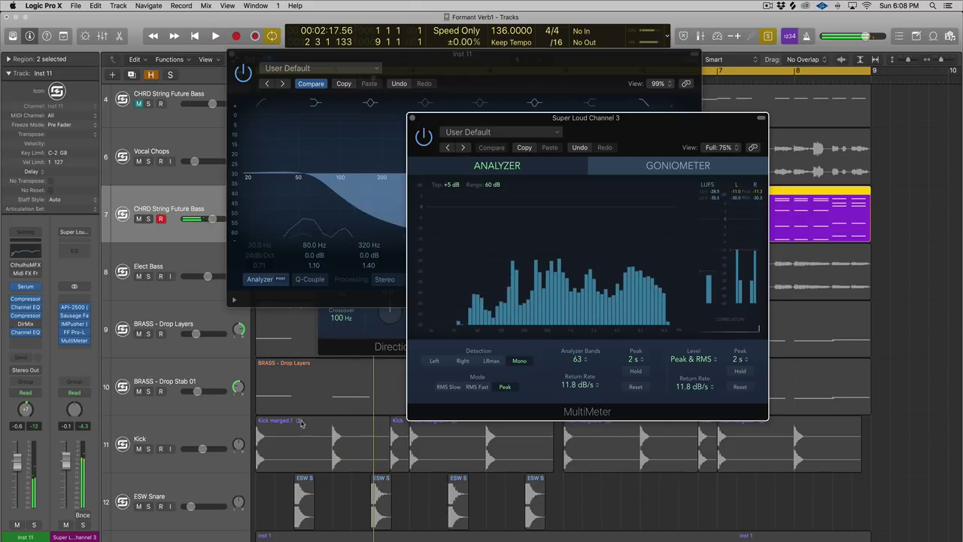
pyautogui.click(411, 118)
pyautogui.click(231, 54)
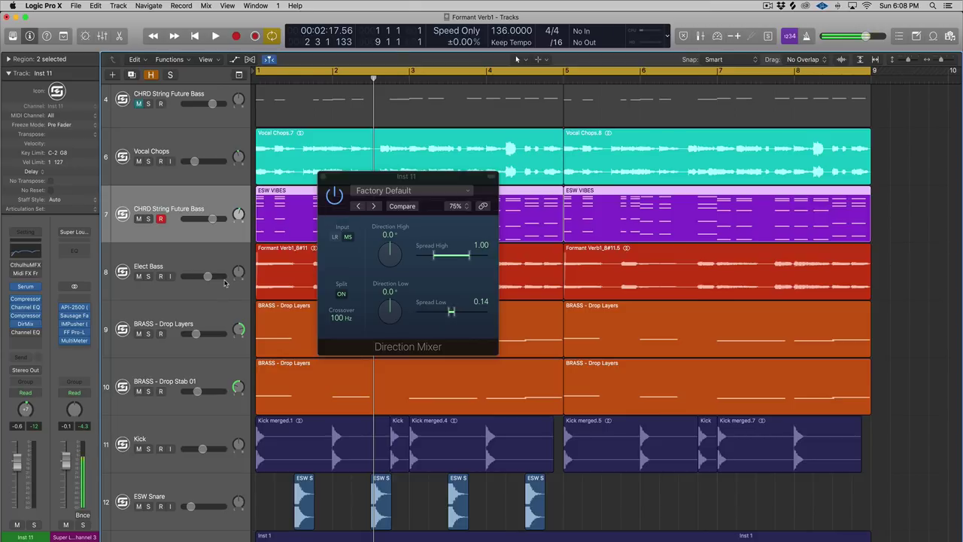
# - Close the Direction Mixer window while the full arrangement plays, then stop
pyautogui.press('space')
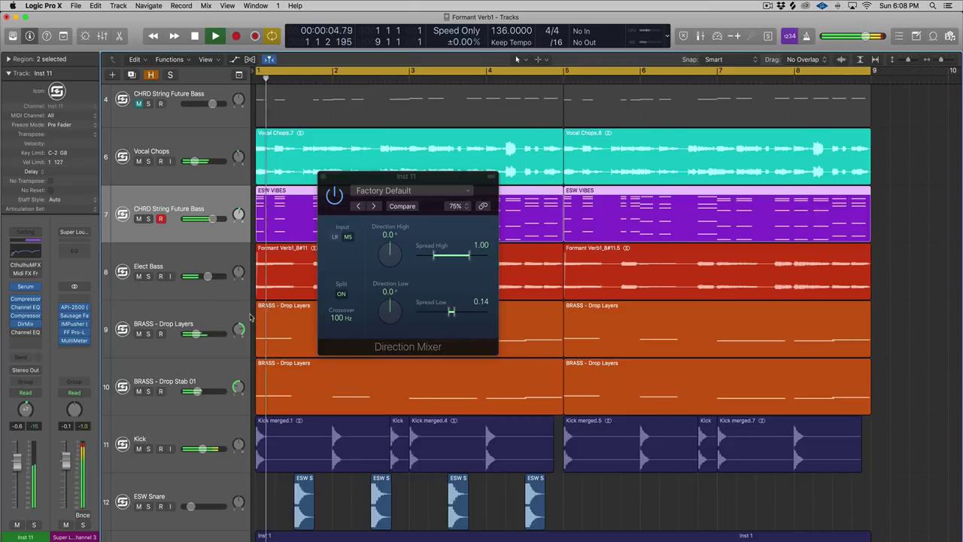
pyautogui.click(322, 177)
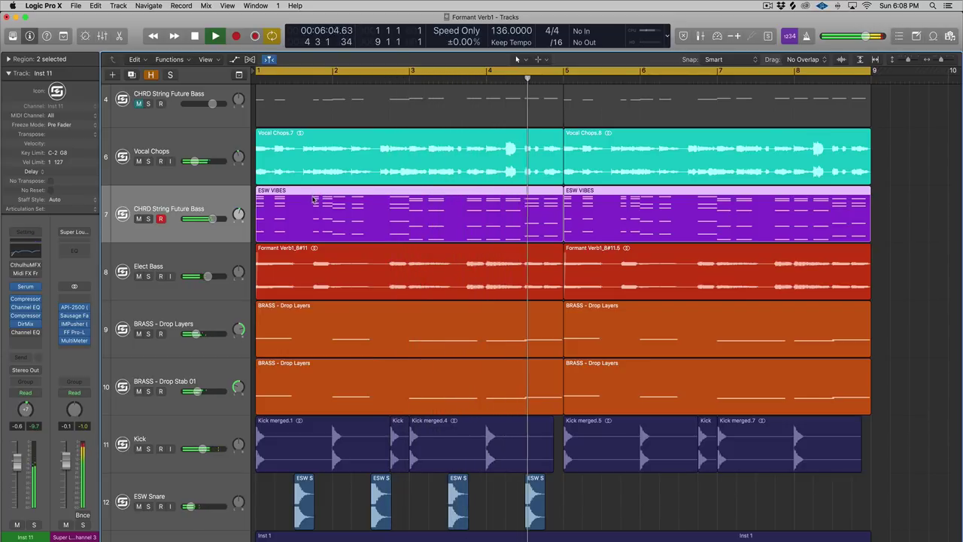
pyautogui.press('space')
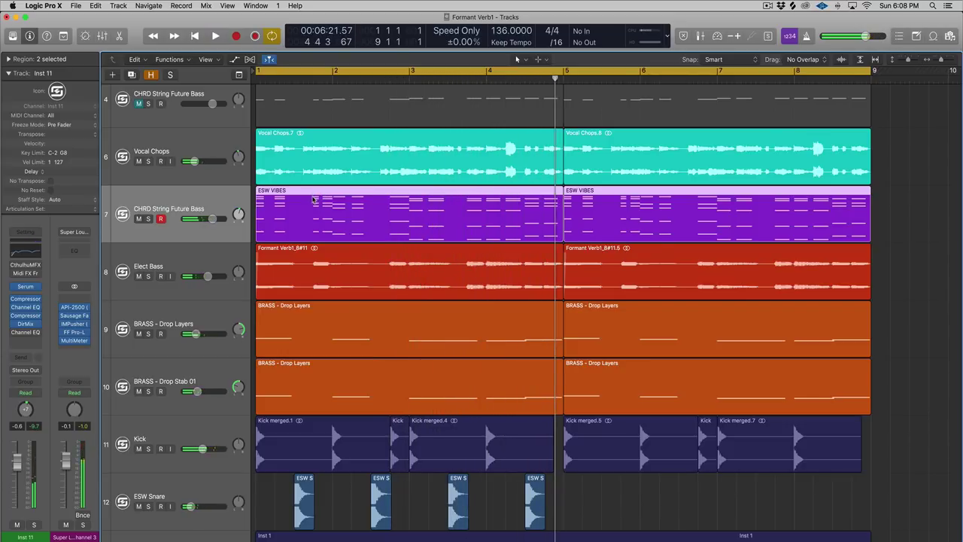